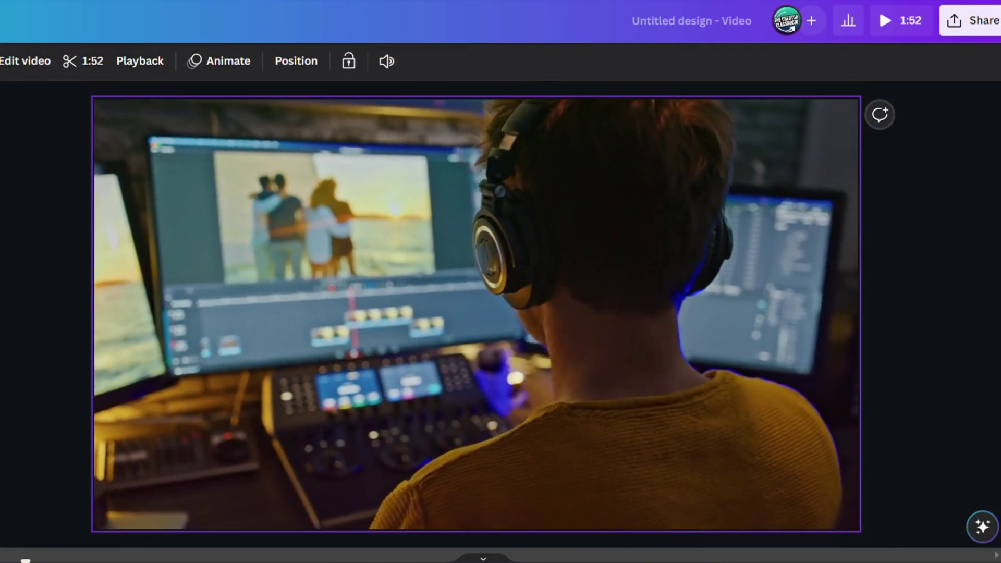
Add a rectangle with R and stretch it left, right, up and down over the whole clip.
{"action": "left_click", "coordinate": [305, 284]}
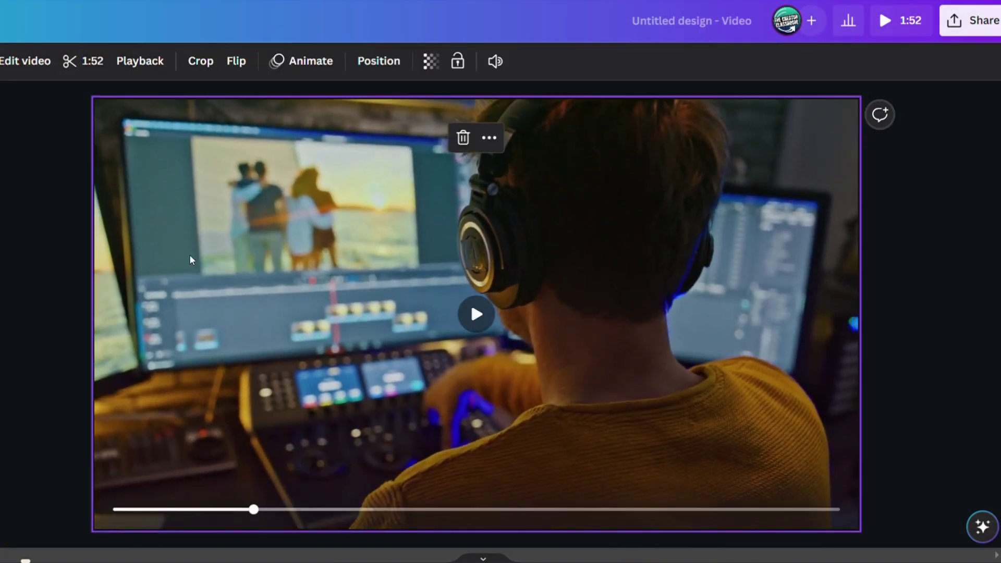
{"action": "key", "text": "r"}
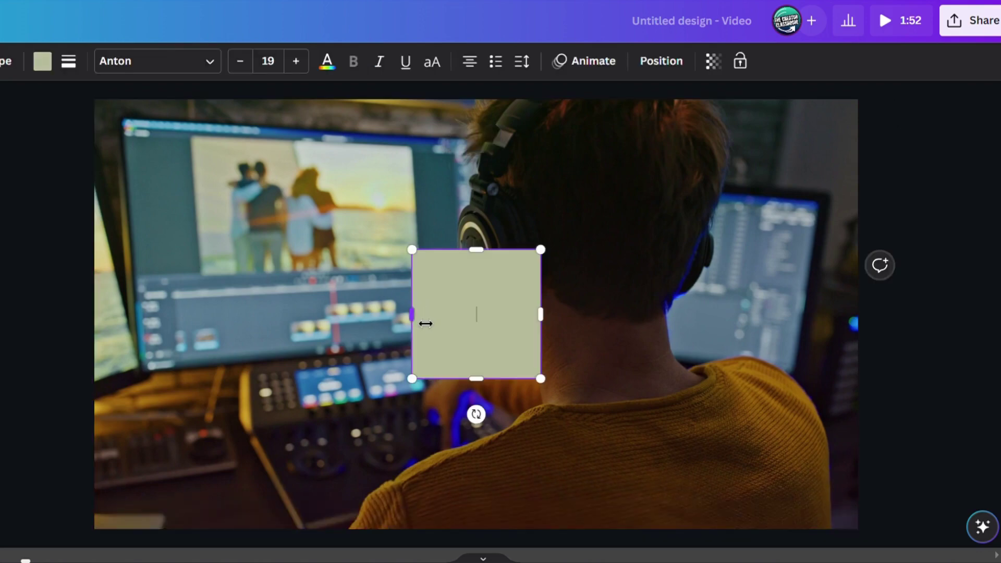
{"action": "left_click_drag", "start_coordinate": [425, 324], "coordinate": [0, 324]}
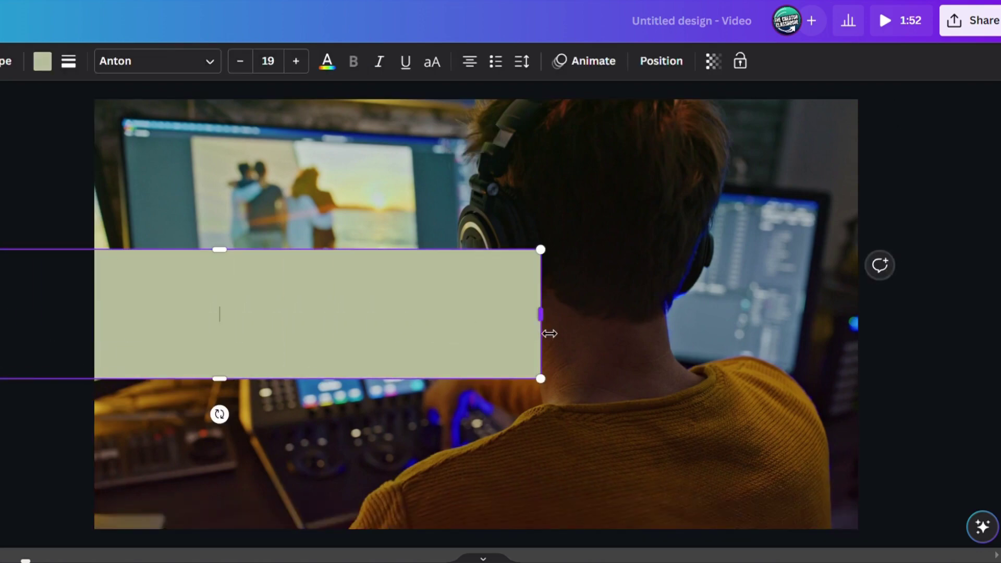
{"action": "left_click_drag", "start_coordinate": [541, 315], "coordinate": [977, 314]}
{"action": "left_click_drag", "start_coordinate": [696, 250], "coordinate": [691, 102]}
{"action": "left_click_drag", "start_coordinate": [533, 378], "coordinate": [529, 528]}
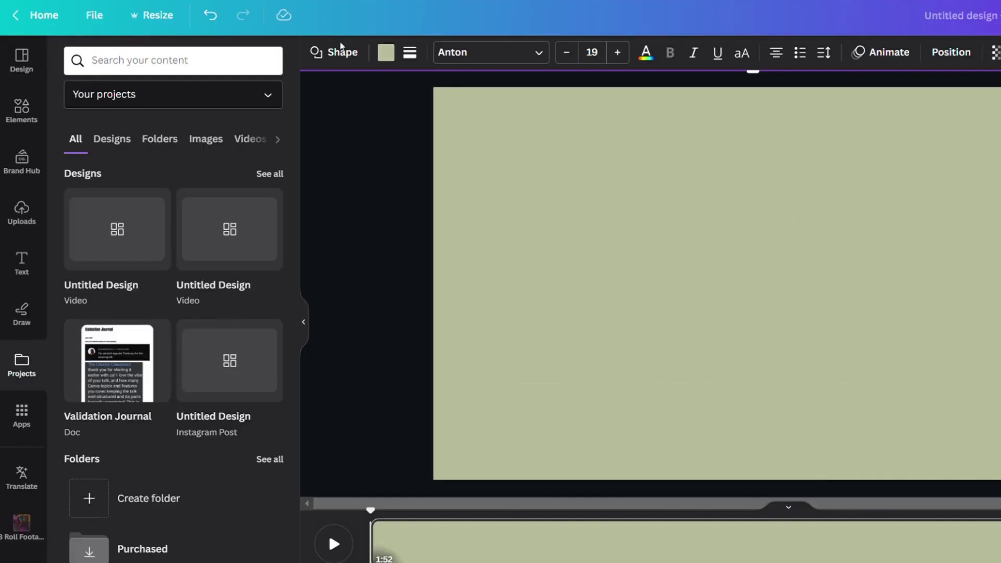
Fill the covering rectangle with the black-to-gold default gradient.
{"action": "left_click", "coordinate": [385, 51]}
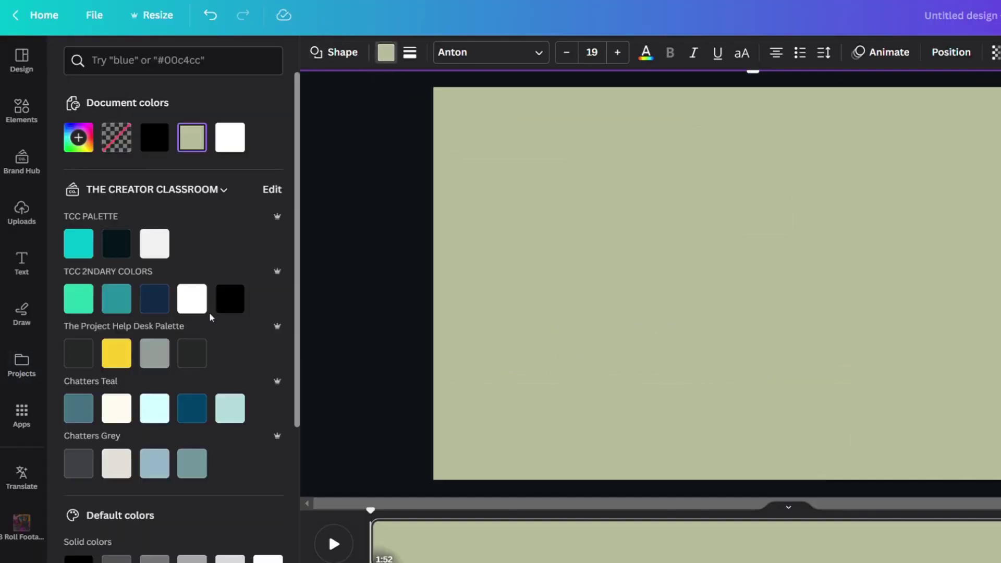
{"action": "scroll", "coordinate": [177, 365], "scroll_direction": "down", "scroll_amount": 5}
{"action": "left_click", "coordinate": [120, 470]}
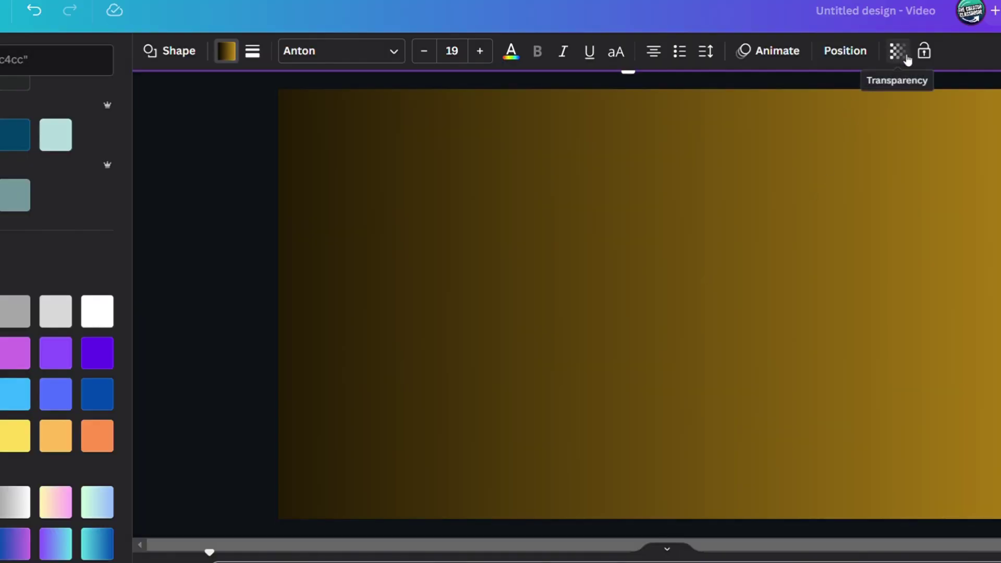
Lower the rectangle's transparency, then switch its fill to the pink and finally the blue-purple gradient.
{"action": "left_click", "coordinate": [907, 57]}
{"action": "left_click", "coordinate": [809, 114]}
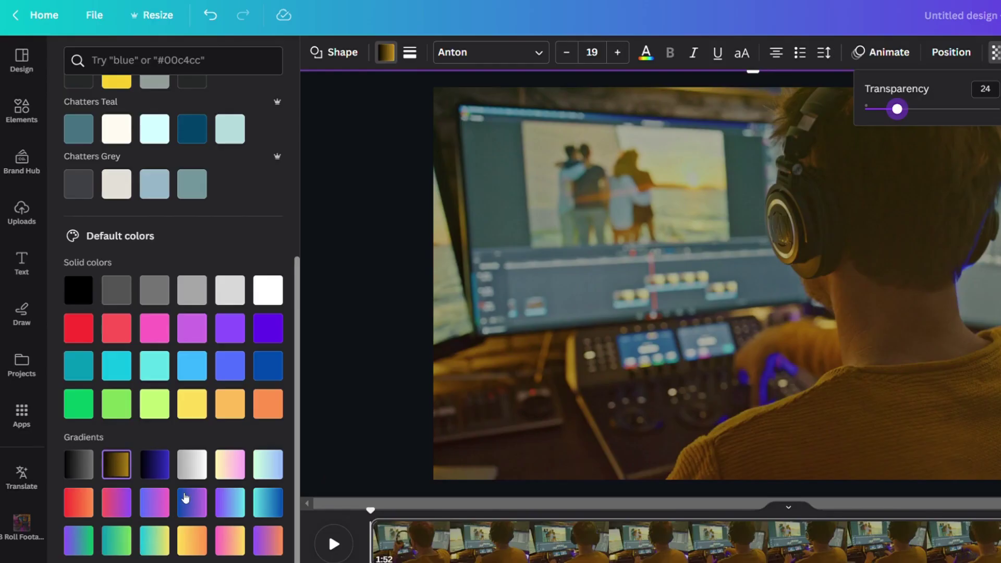
{"action": "left_click", "coordinate": [55, 502]}
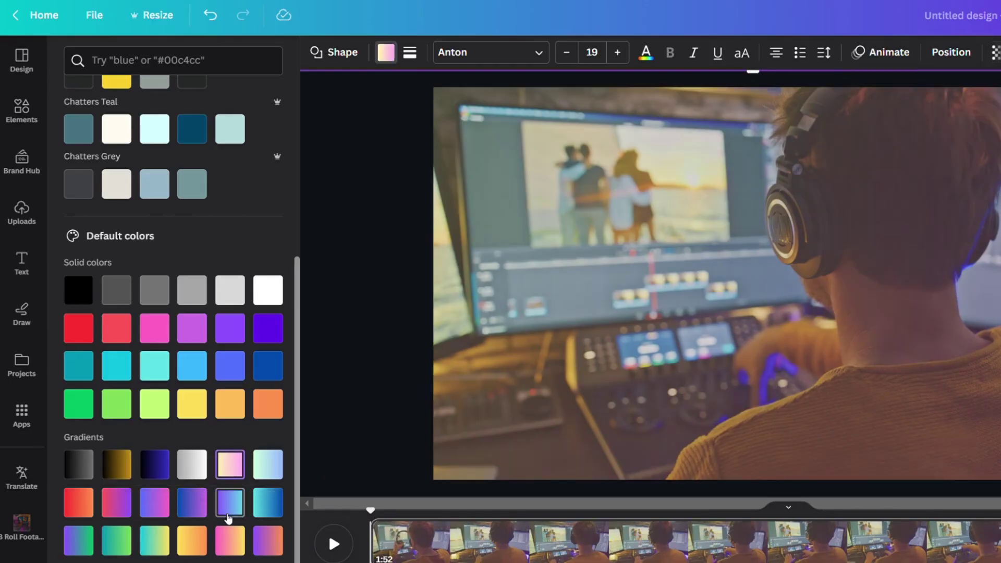
{"action": "left_click", "coordinate": [228, 516]}
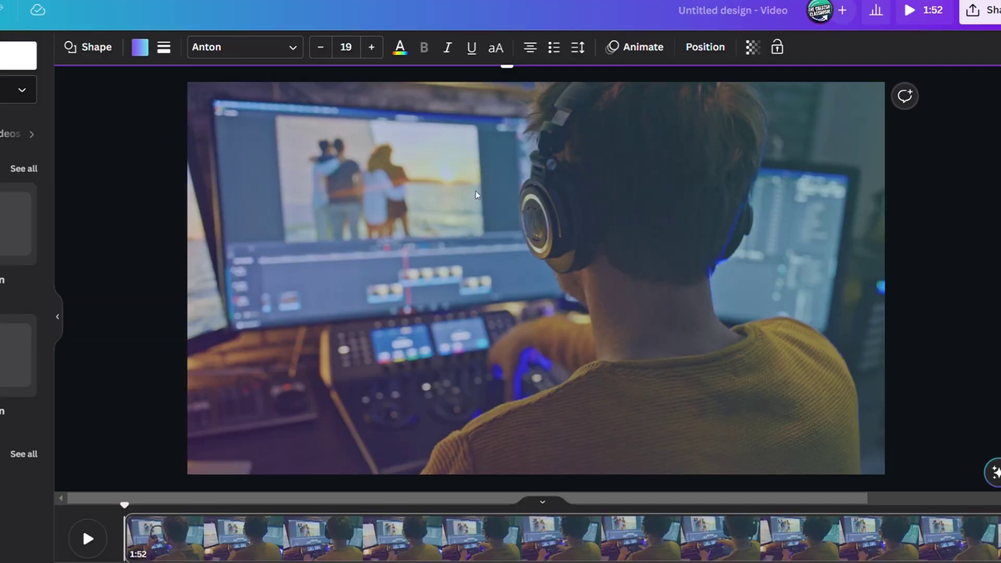
Drag the overlay lower, then trim the video's start and end down to 36.8 seconds.
{"action": "left_click_drag", "start_coordinate": [475, 195], "coordinate": [477, 328]}
{"action": "left_click", "coordinate": [386, 98]}
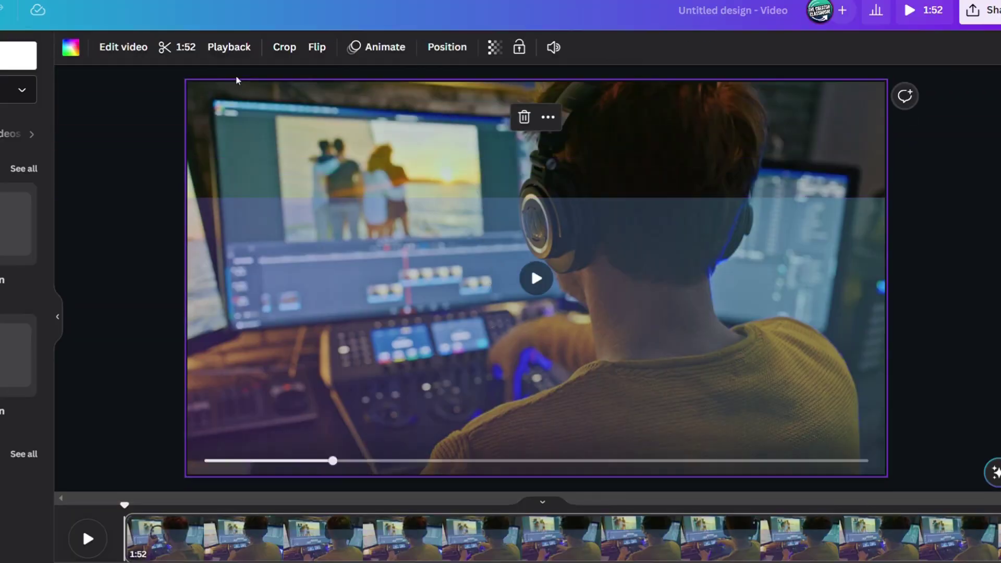
{"action": "left_click", "coordinate": [177, 47]}
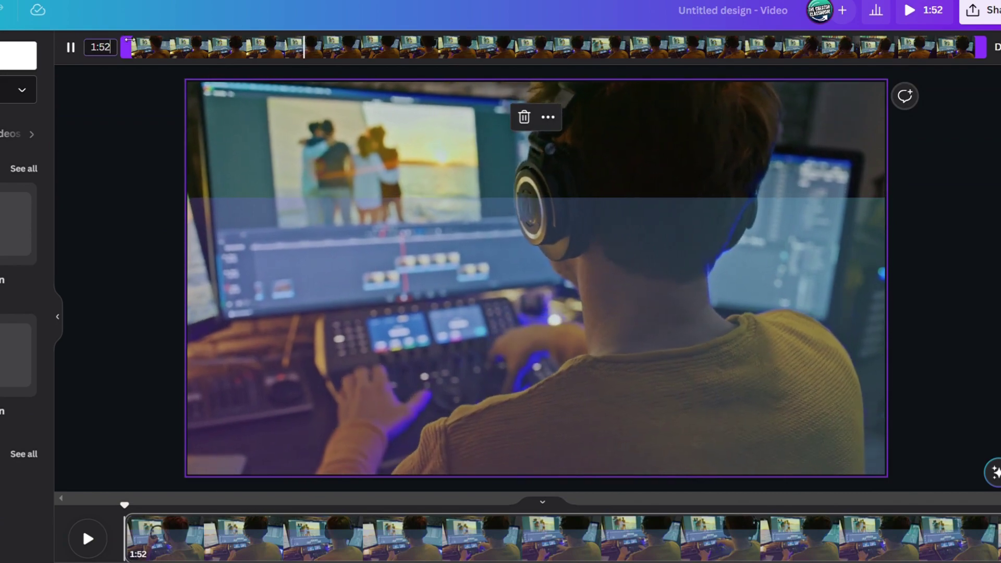
{"action": "left_click_drag", "start_coordinate": [125, 46], "coordinate": [367, 47]}
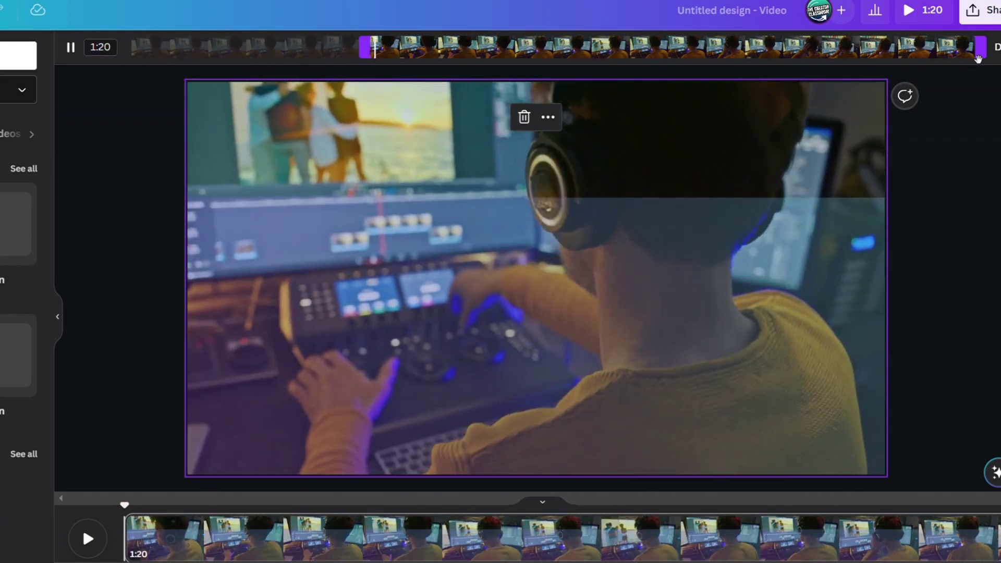
{"action": "left_click_drag", "start_coordinate": [981, 47], "coordinate": [576, 47]}
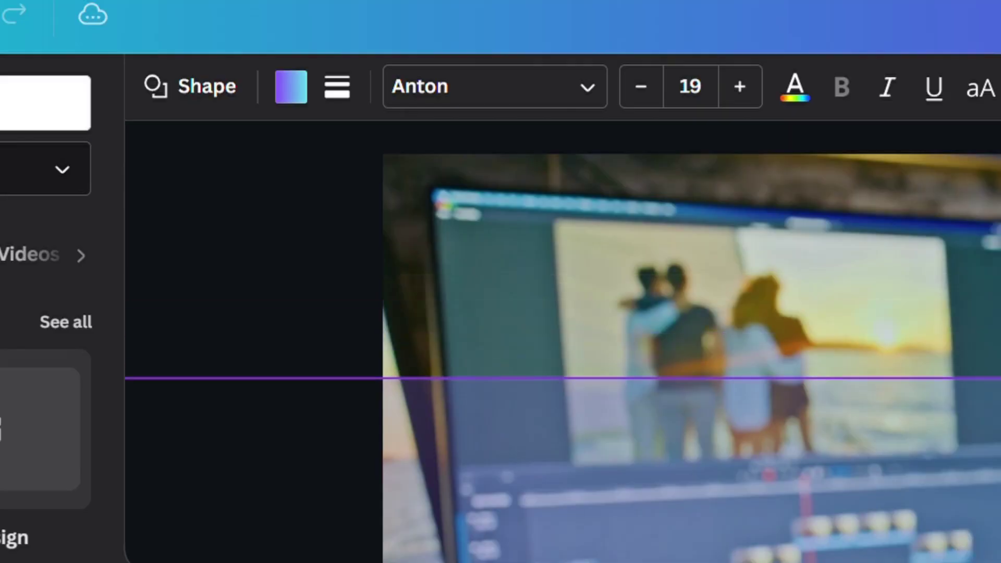
Select the video clip and trim it down to 6.1 seconds.
{"action": "left_click", "coordinate": [740, 184]}
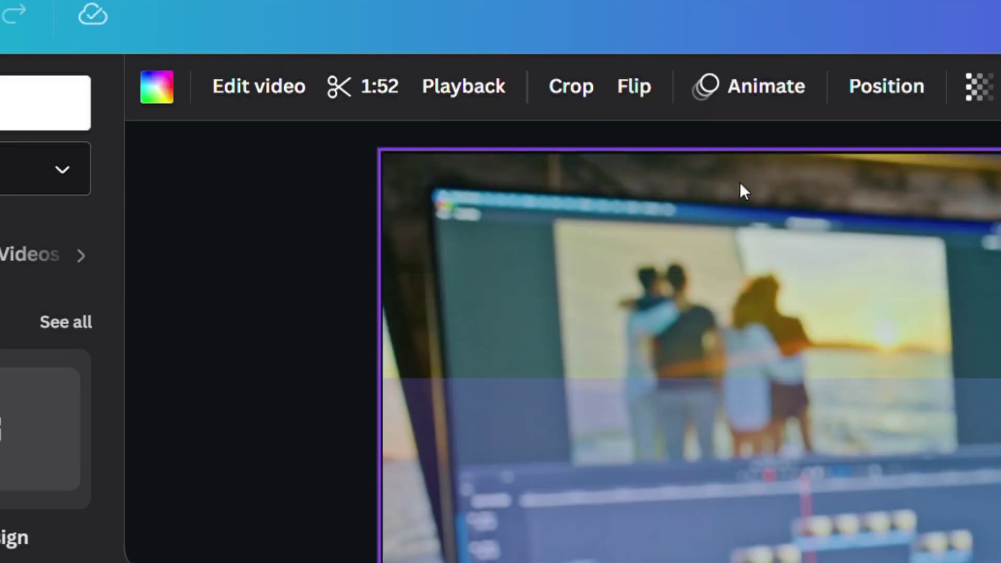
{"action": "left_click", "coordinate": [374, 94]}
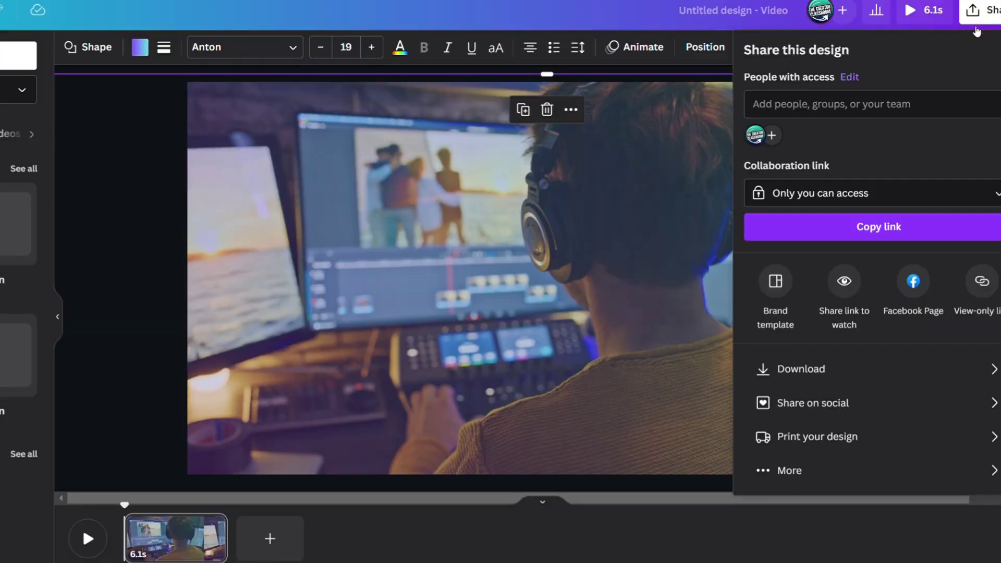
Choose Download in the Share panel and download the design as MP4 Video at 1080p.
{"action": "left_click", "coordinate": [828, 368]}
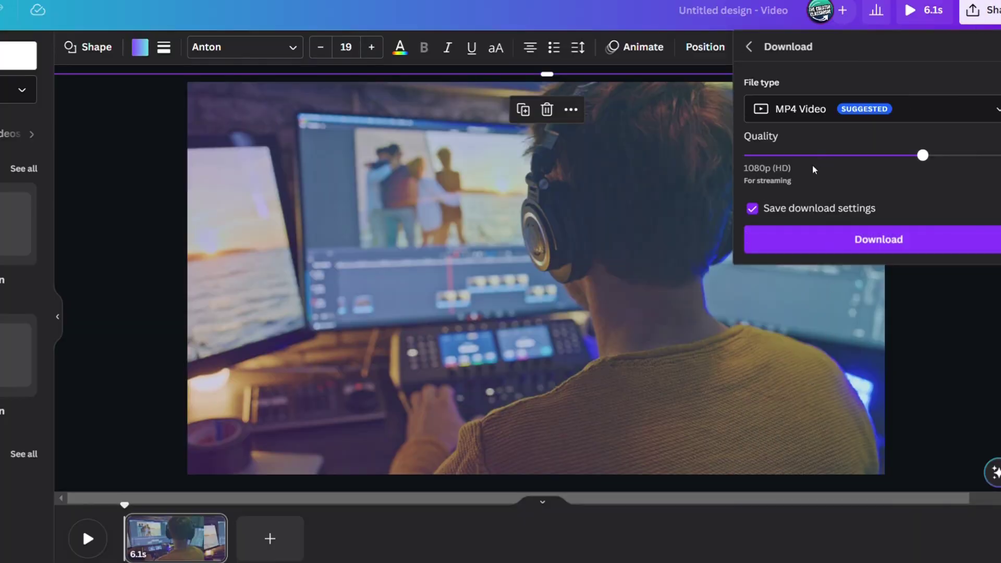
{"action": "left_click", "coordinate": [838, 250]}
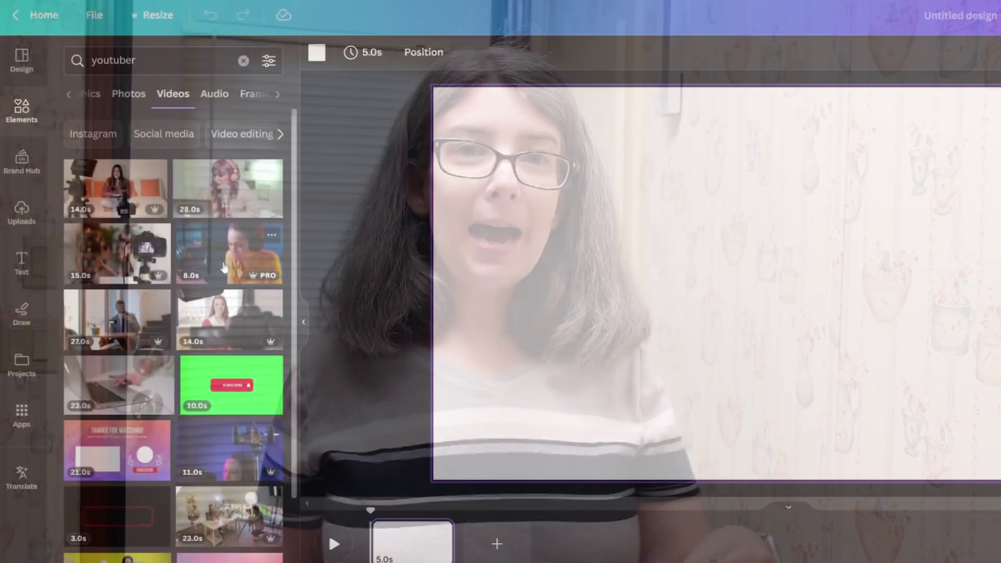
Put the 8.0s Youtuber streaming clip on the page and save it to a new 'B Roll Footage' folder.
{"action": "left_click_drag", "start_coordinate": [224, 267], "coordinate": [465, 223]}
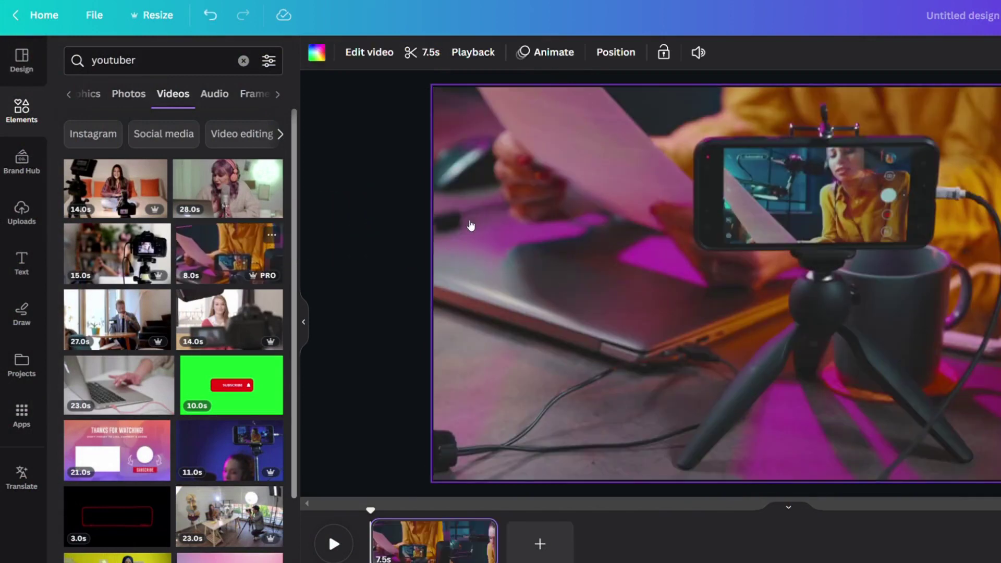
{"action": "left_click", "coordinate": [272, 236]}
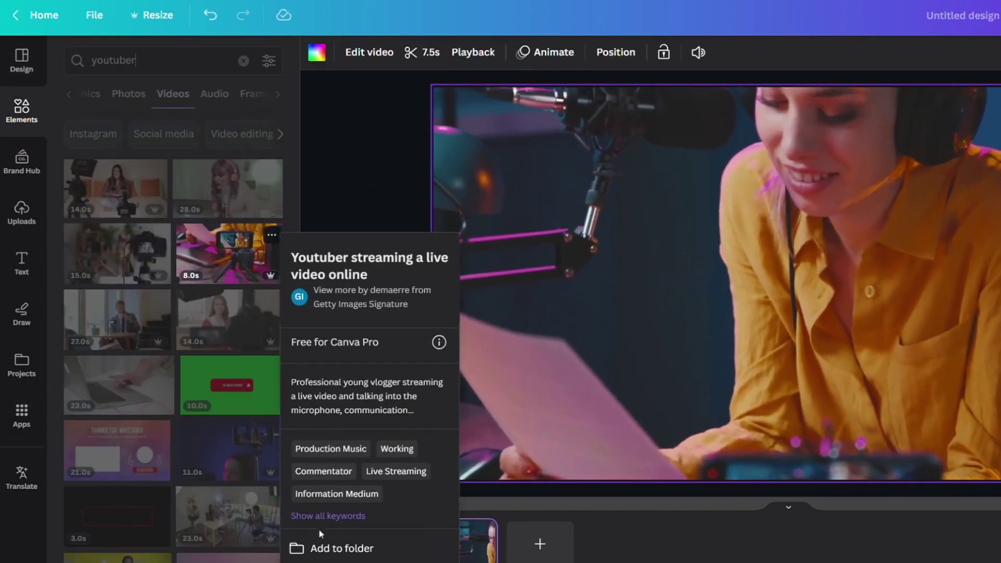
{"action": "left_click", "coordinate": [323, 548]}
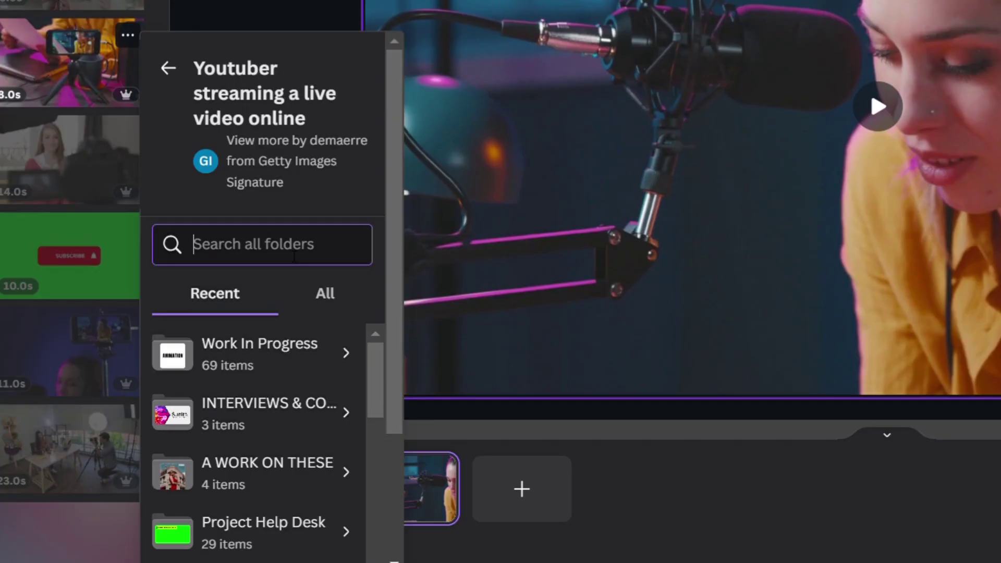
{"action": "scroll", "coordinate": [329, 302], "scroll_direction": "down", "scroll_amount": 10}
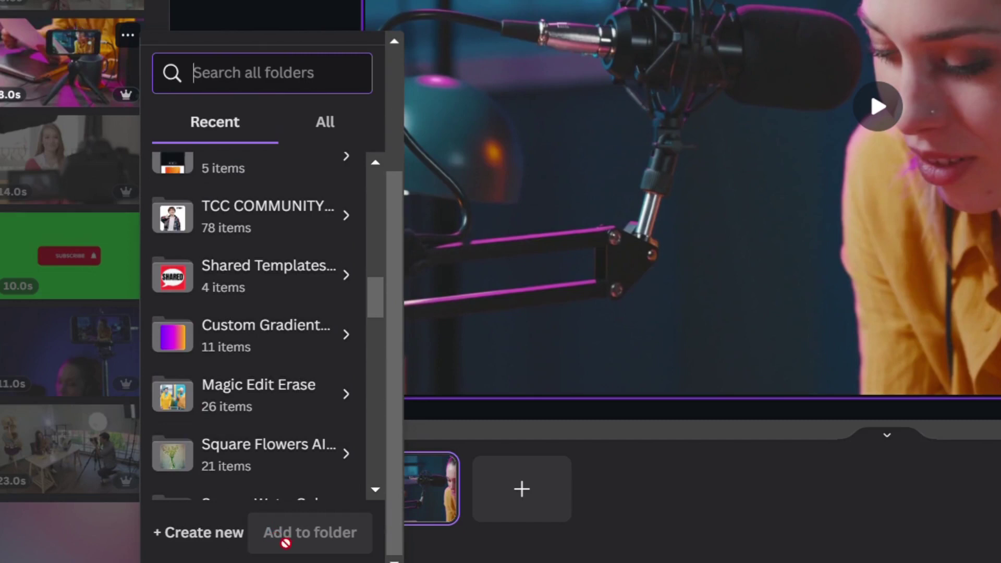
{"action": "left_click", "coordinate": [203, 549]}
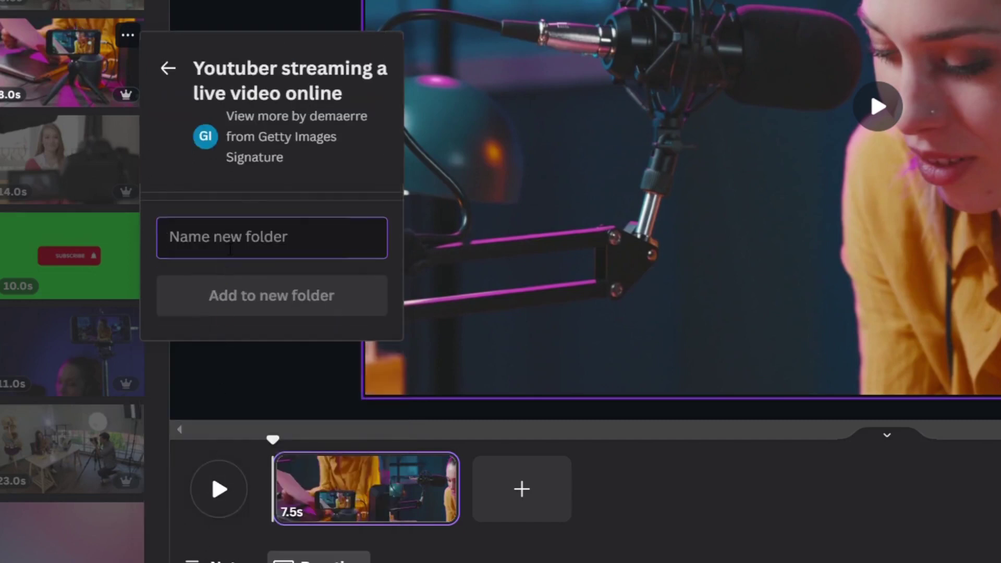
{"action": "type", "text": "B Roll Footage"}
{"action": "left_click", "coordinate": [290, 304]}
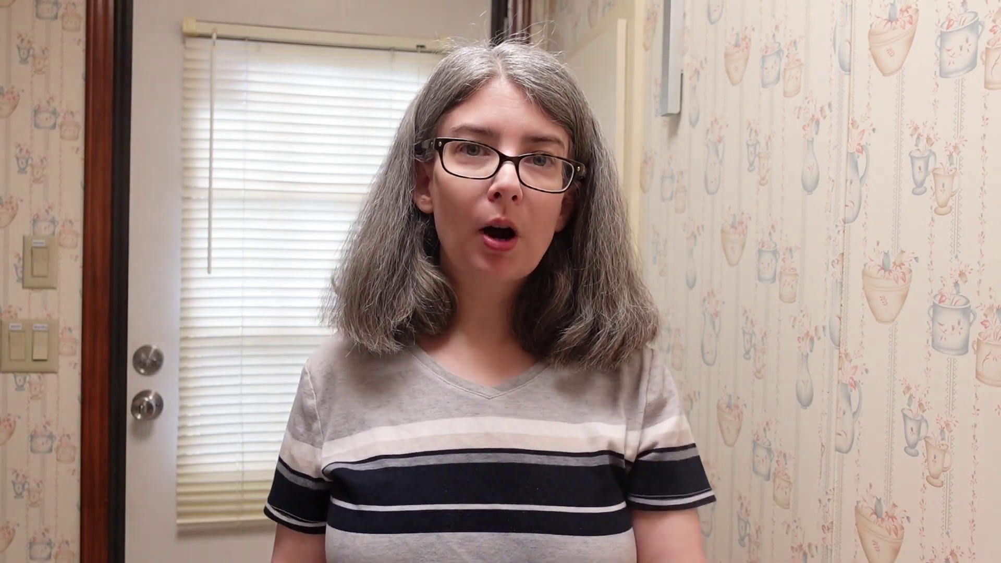
Add the denim-jacket woman's clip from the VIDEO B ROLL FOR slideshow design and shift the overlay lower-left.
{"action": "scroll", "coordinate": [159, 335], "scroll_direction": "down", "scroll_amount": 3}
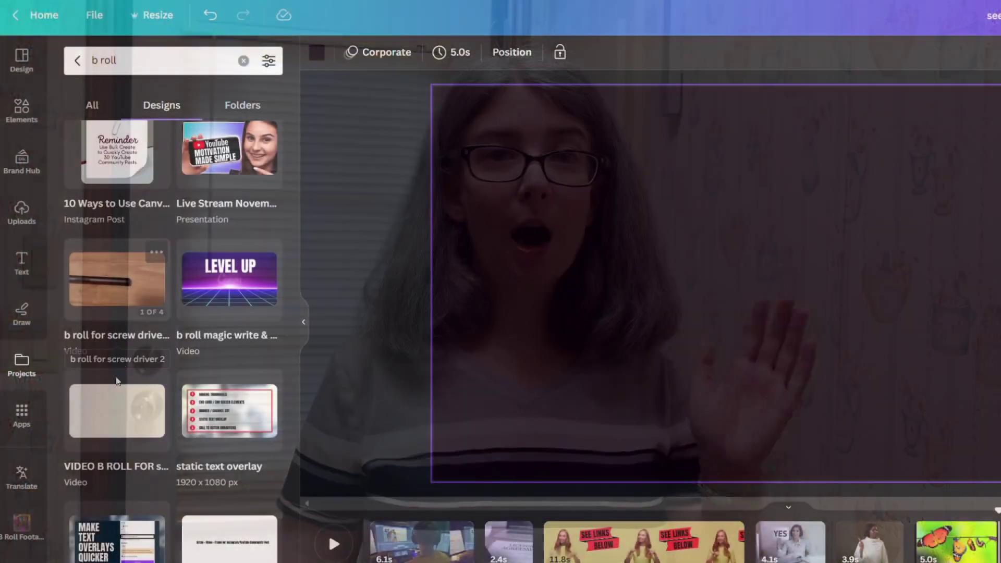
{"action": "left_click", "coordinate": [119, 434]}
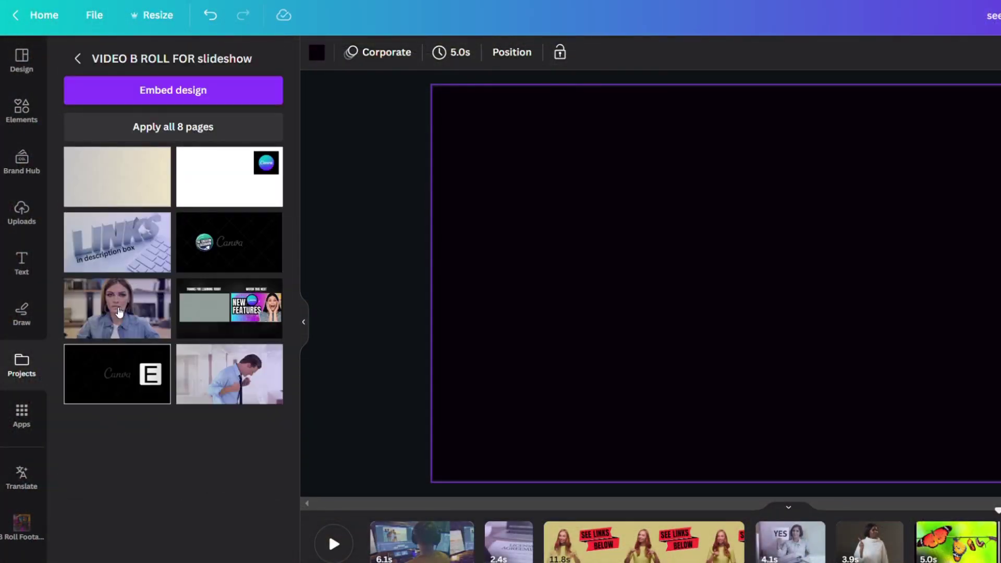
{"action": "left_click", "coordinate": [119, 312]}
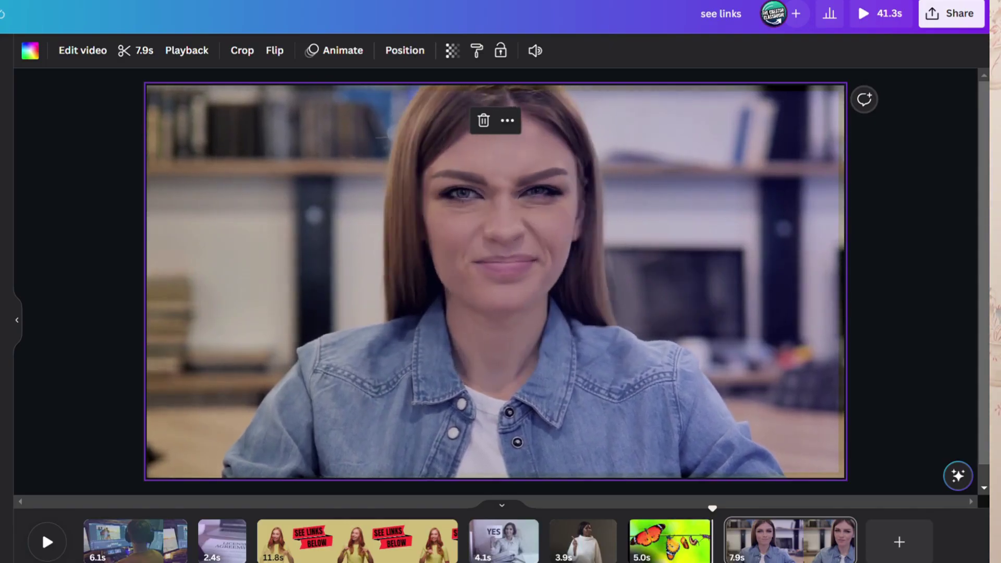
{"action": "mouse_move", "coordinate": [205, 212]}
{"action": "left_mouse_down"}
{"action": "mouse_move", "coordinate": [205, 201]}
{"action": "mouse_move", "coordinate": [203, 271]}
{"action": "mouse_move", "coordinate": [211, 200]}
{"action": "left_mouse_up"}
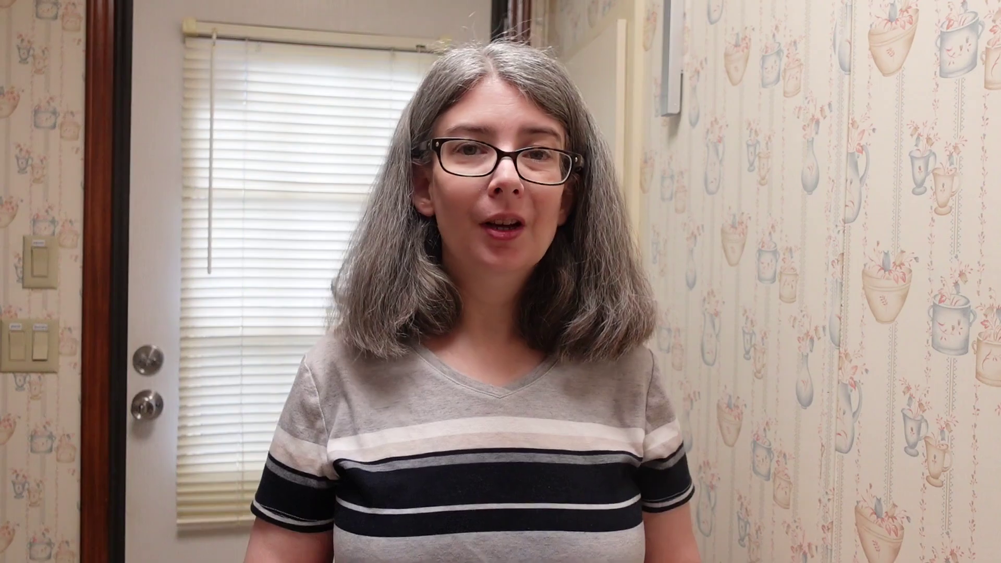